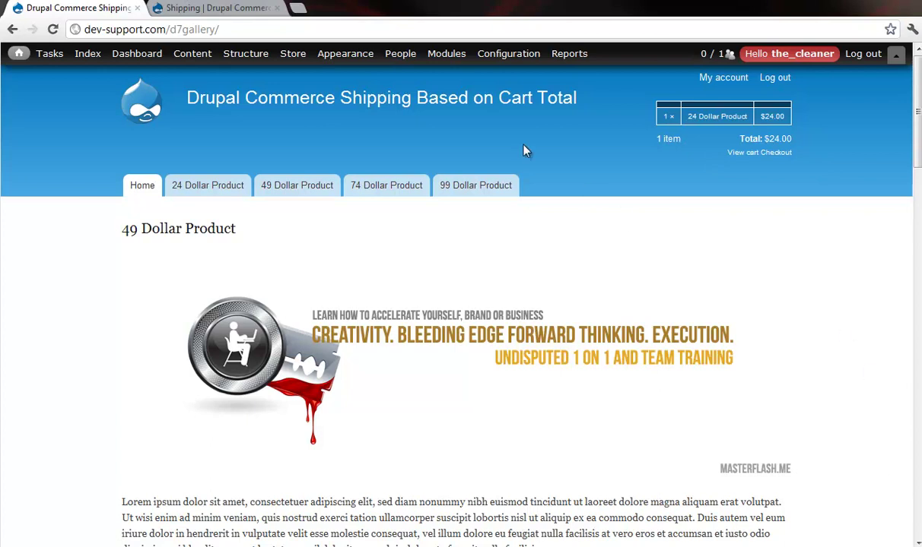
# Step: Review the configured shipping services, and check out the cart's single 24 Dollar Product to examine the offered shipping rate
pyautogui.click(174, 9)
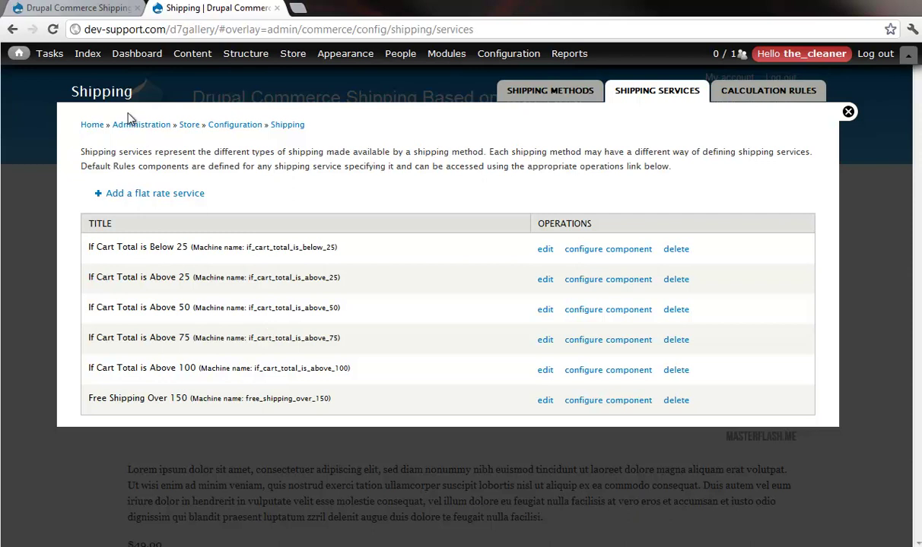
pyautogui.click(61, 9)
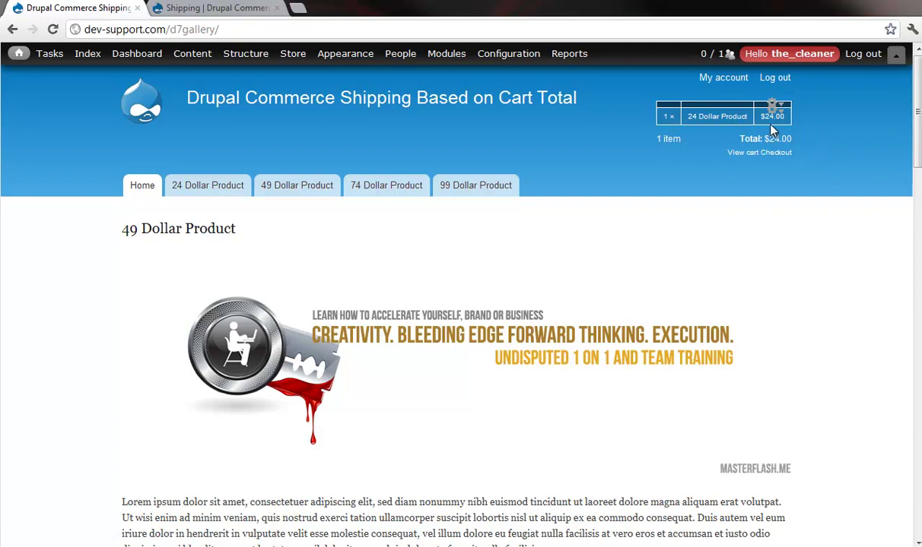
pyautogui.click(785, 155)
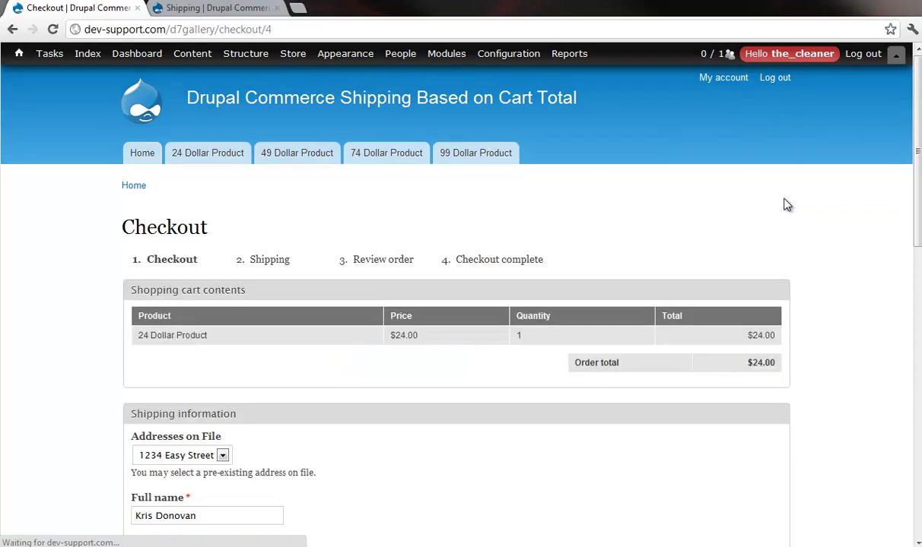
pyautogui.scroll(-4, 703, 263)
pyautogui.scroll(-2, 703, 263)
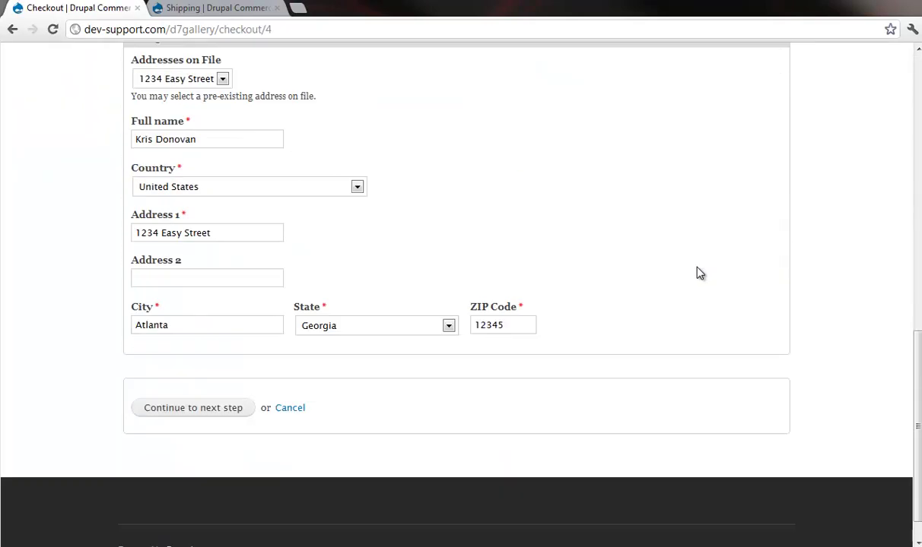
pyautogui.click(208, 415)
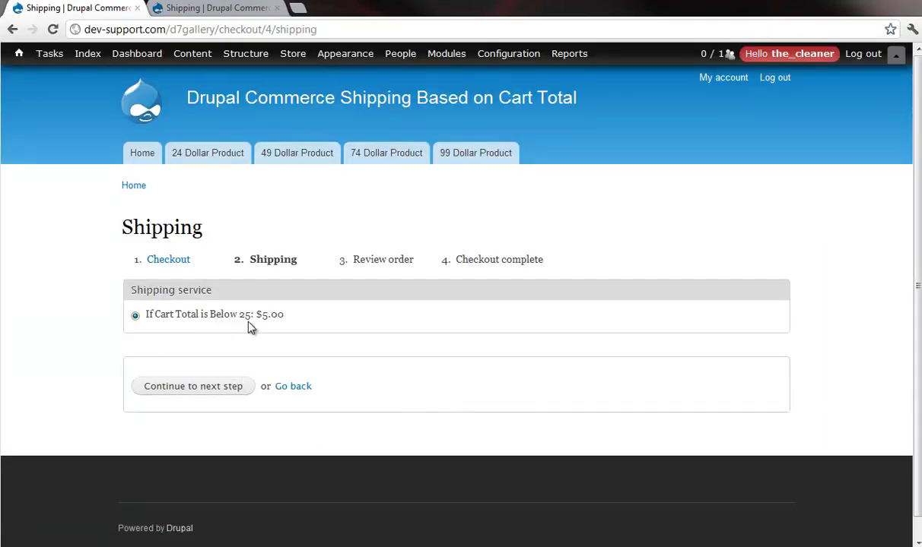
pyautogui.moveTo(284, 314); pyautogui.dragTo(262, 314)
pyautogui.moveTo(145, 314); pyautogui.dragTo(255, 323)
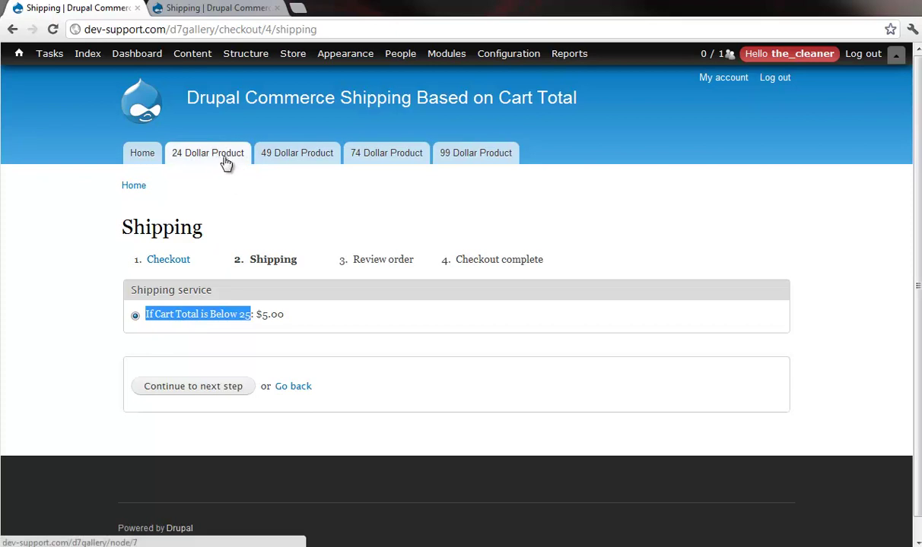
# Step: Return to the shopping cart and update the 24 Dollar Product's quantity to 2
pyautogui.click(251, 106)
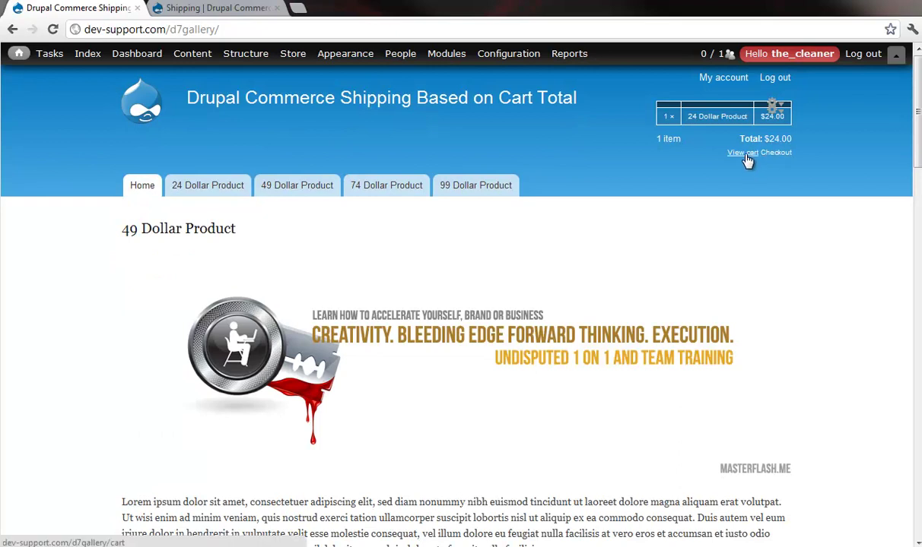
pyautogui.click(744, 153)
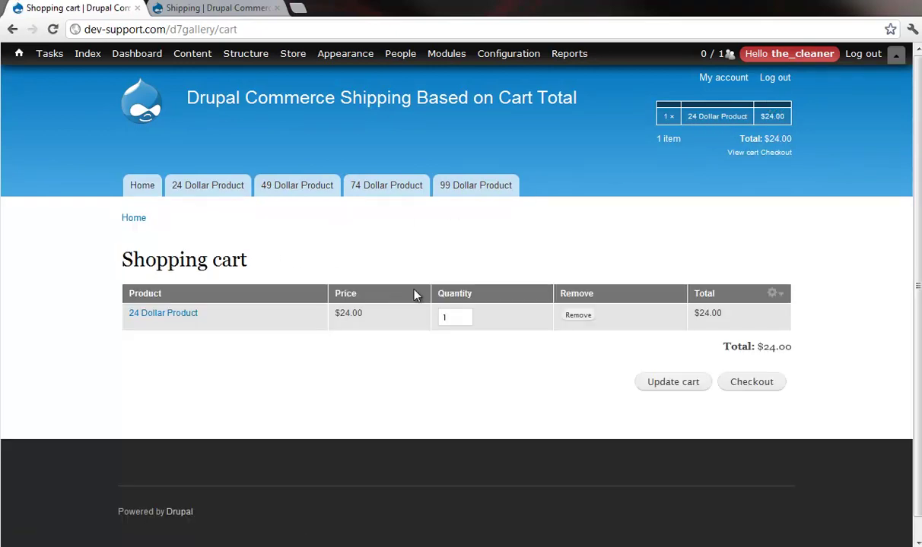
pyautogui.doubleClick(444, 319)
pyautogui.write('2')
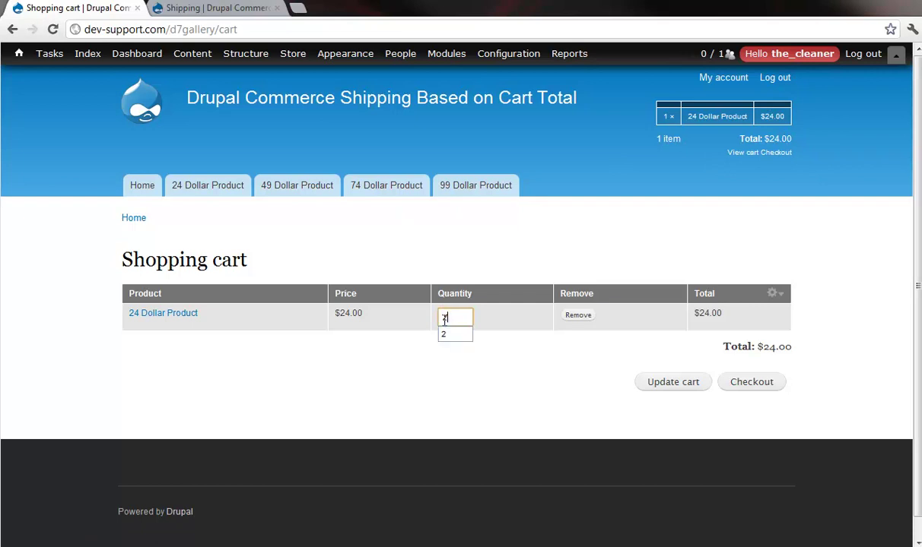
pyautogui.click(660, 384)
# Step: Check out the updated cart with the address on file and examine the offered shipping service and rate
pyautogui.click(764, 457)
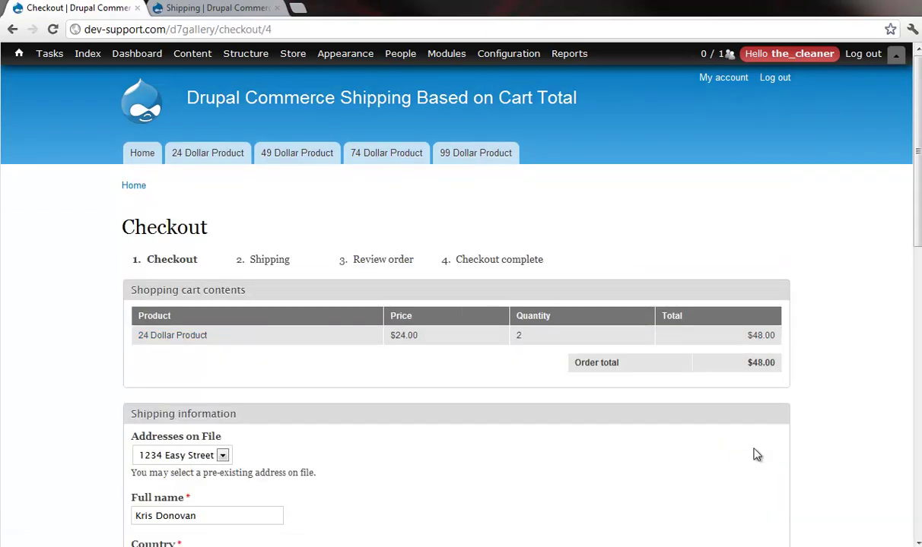
pyautogui.scroll(-5, 753, 449)
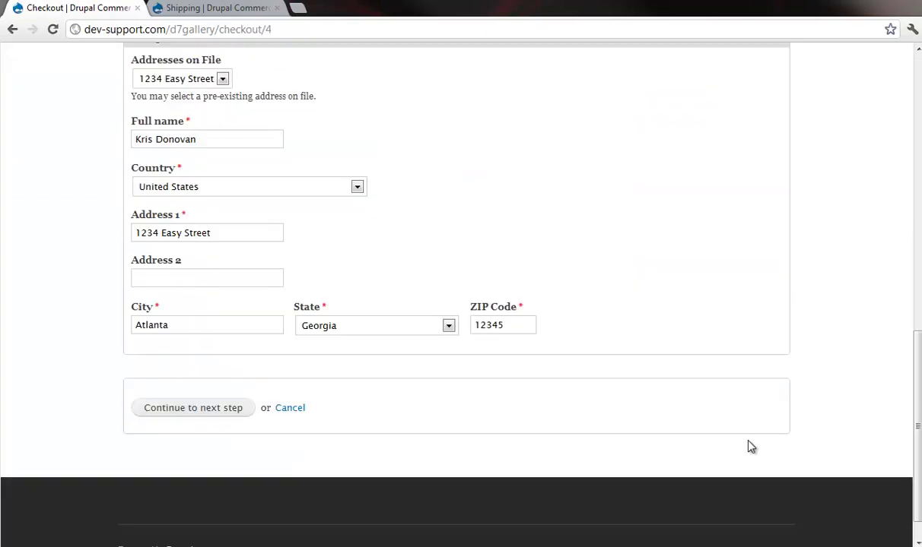
pyautogui.click(199, 415)
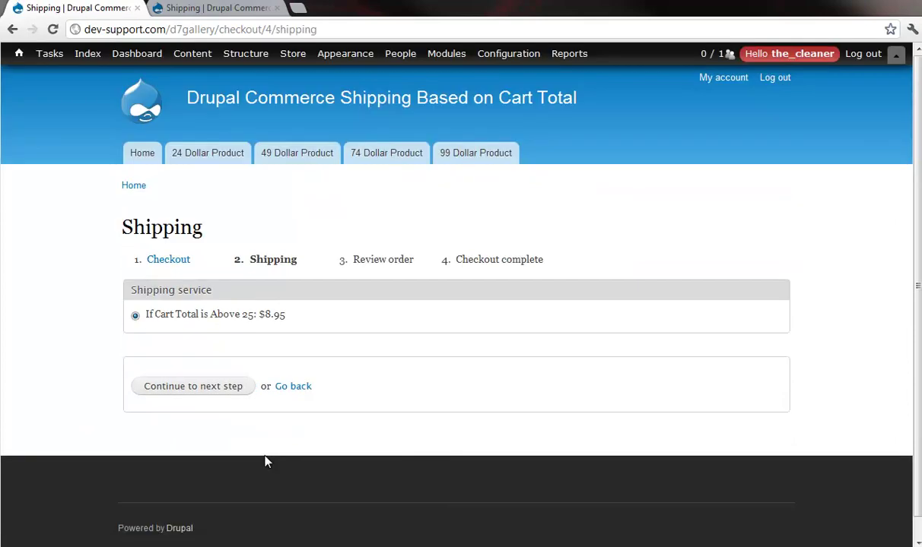
pyautogui.moveTo(286, 315); pyautogui.dragTo(254, 314)
pyautogui.click(264, 317)
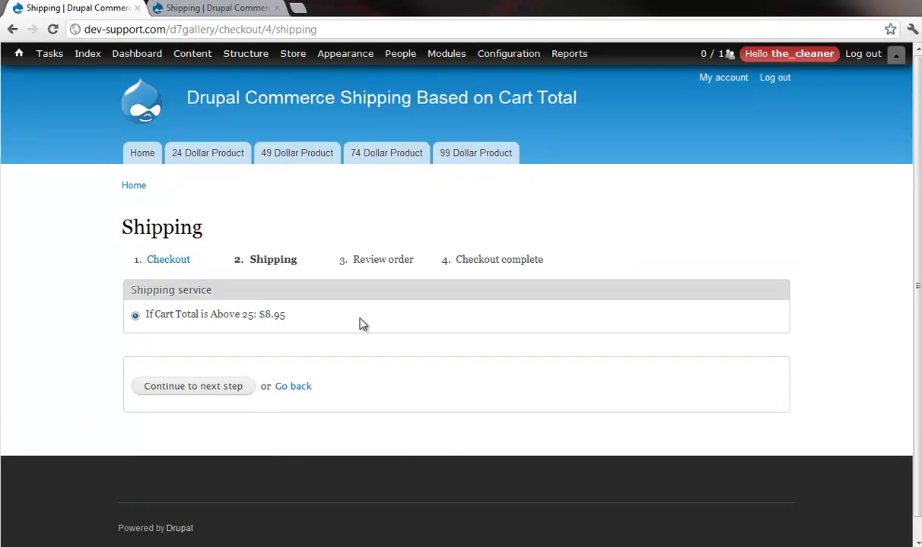
# Step: Add one 99 Dollar Product to the cart and check the cart total
pyautogui.click(476, 159)
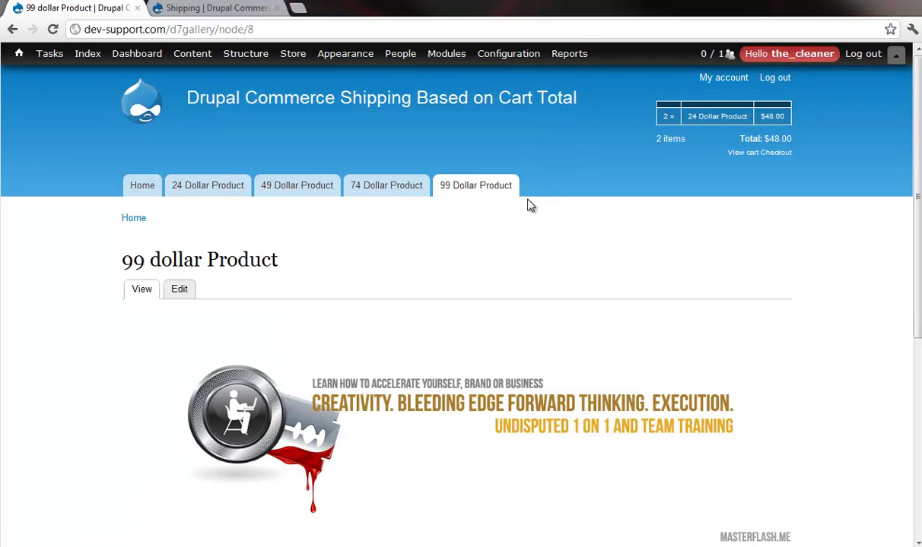
pyautogui.scroll(-5, 539, 205)
pyautogui.click(164, 395)
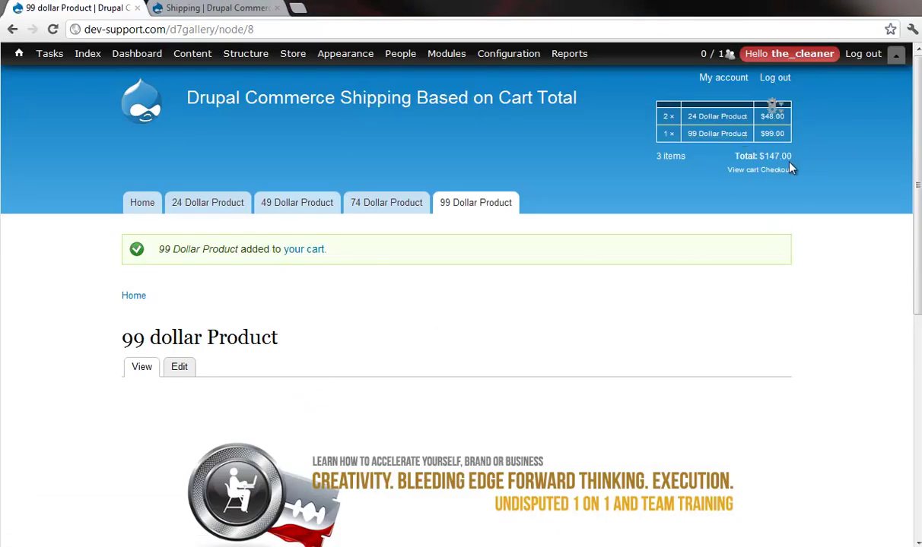
pyautogui.moveTo(791, 157)
pyautogui.mouseDown()
pyautogui.moveTo(770, 157)
pyautogui.moveTo(792, 157)
pyautogui.mouseUp()
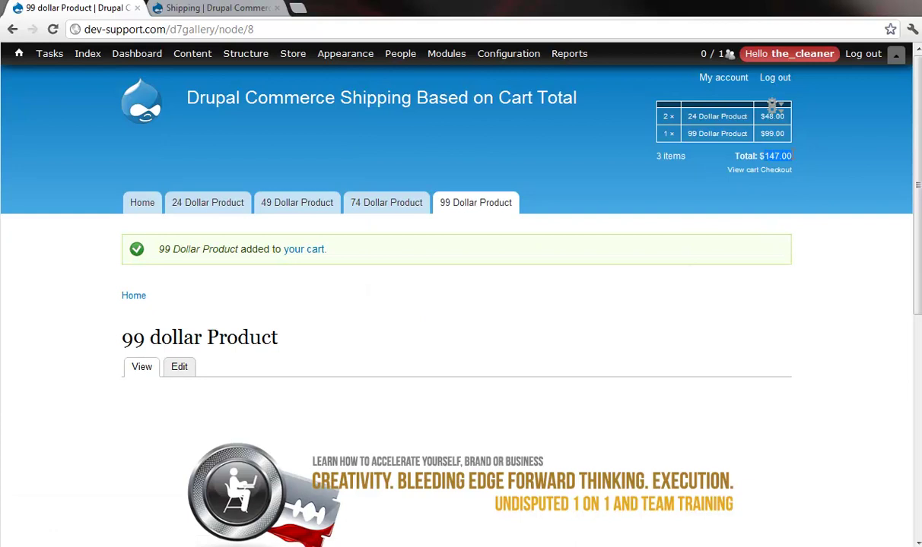
# Step: Update the 24 Dollar Product's quantity to 4 in the shopping cart
pyautogui.click(741, 170)
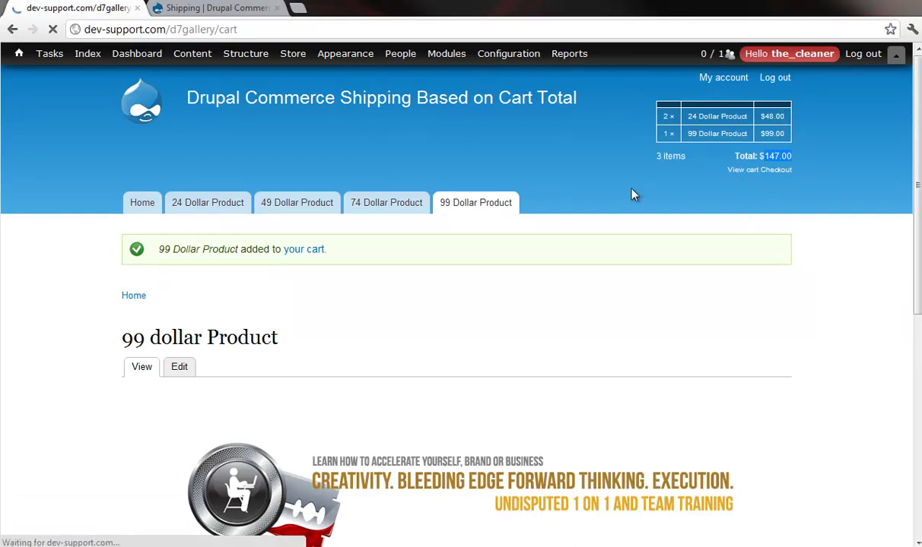
pyautogui.doubleClick(460, 335)
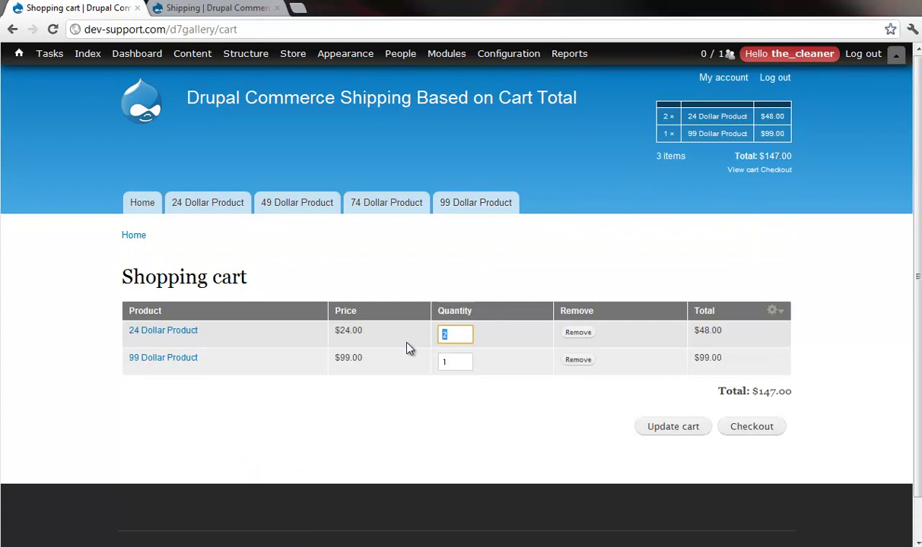
pyautogui.write('4')
pyautogui.click(668, 425)
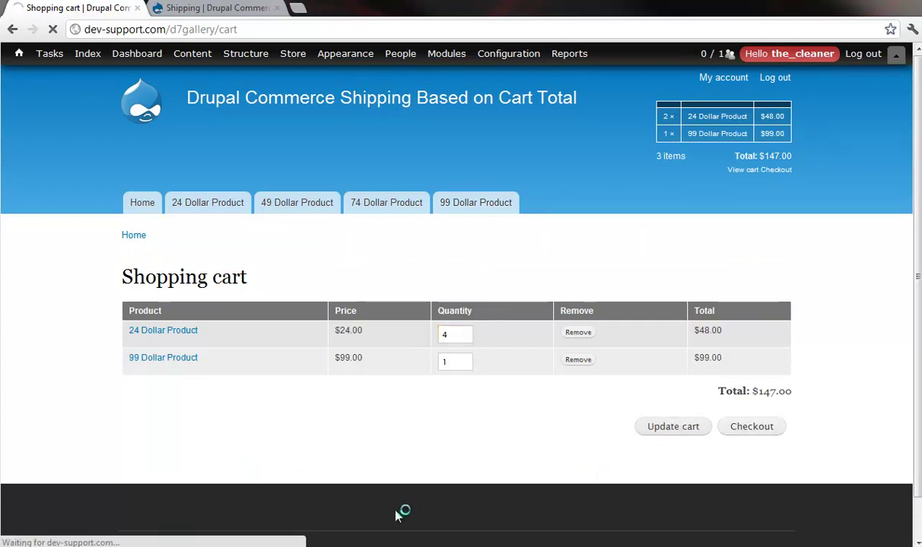
# Step: Check out with the address on file and continue to the order review using the Free Shipping Over 150 service
pyautogui.click(768, 488)
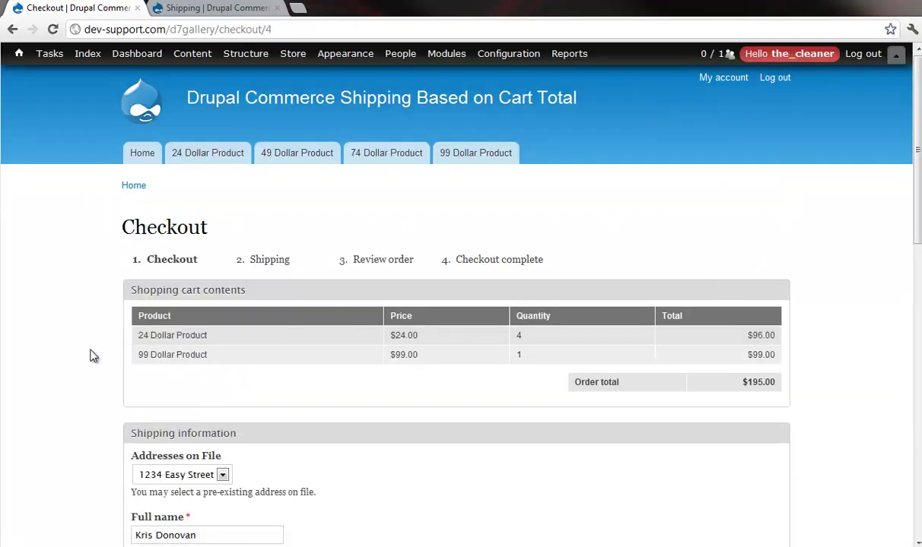
pyautogui.scroll(-11, 90, 356)
pyautogui.click(193, 374)
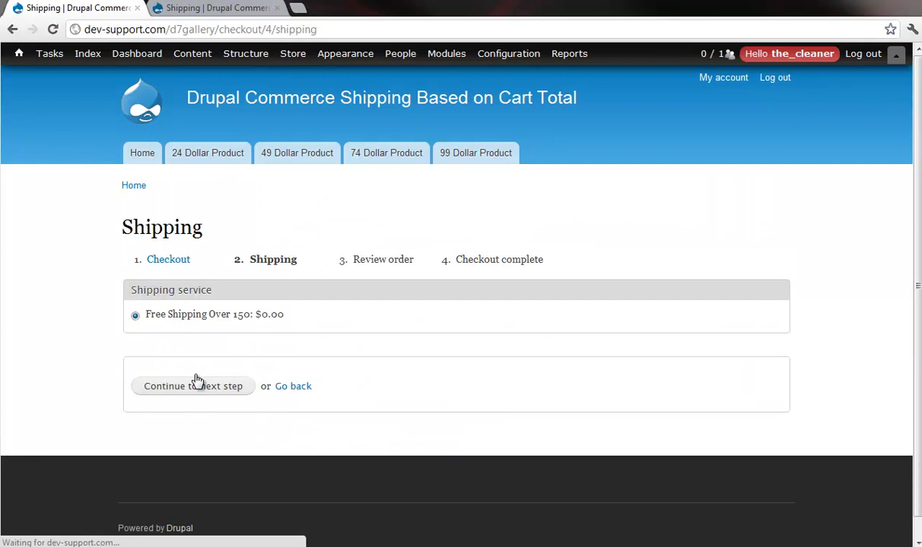
pyautogui.moveTo(272, 314); pyautogui.dragTo(142, 313)
pyautogui.click(193, 387)
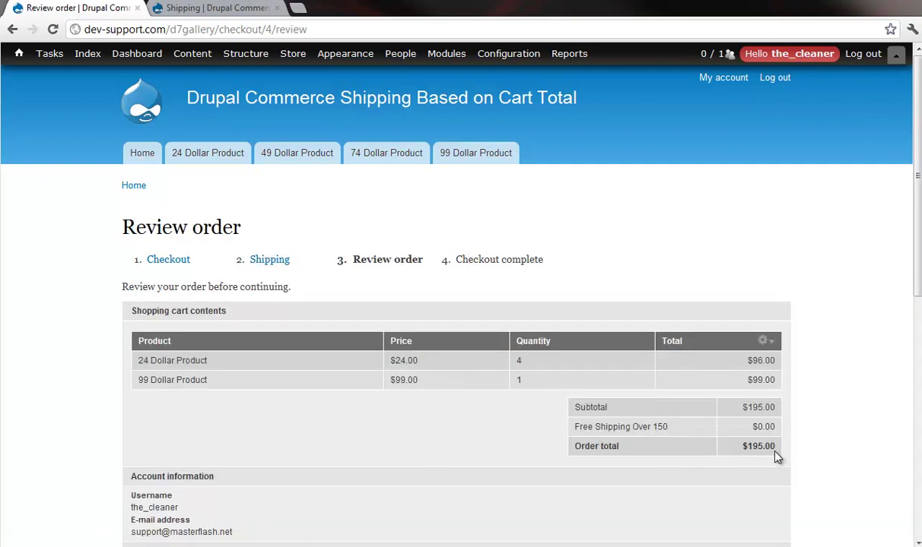
# Step: Examine the shipping line, order total and payment section of the order review, and return to the store's home page
pyautogui.moveTo(777, 453); pyautogui.dragTo(642, 447)
pyautogui.moveTo(590, 427); pyautogui.dragTo(775, 447)
pyautogui.scroll(-4, 644, 426)
pyautogui.scroll(-1, 643, 444)
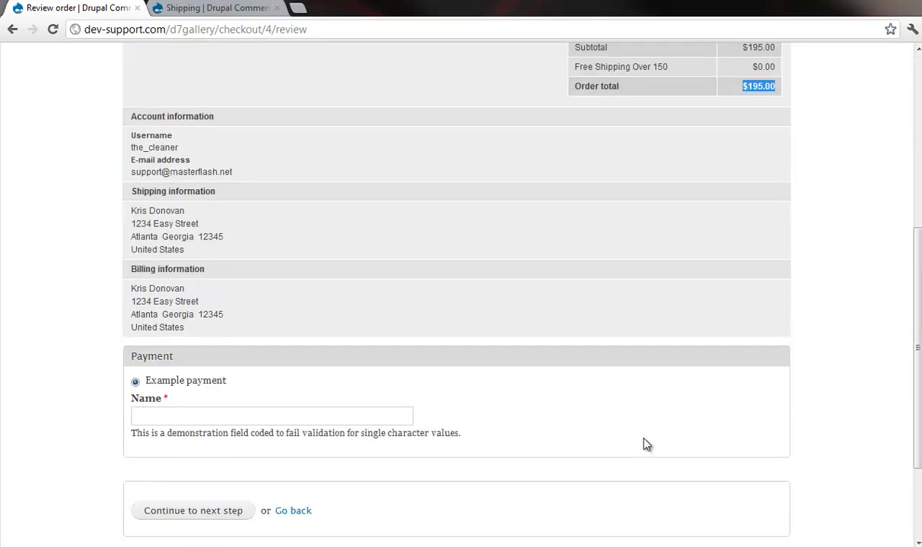
pyautogui.scroll(-1, 643, 444)
pyautogui.scroll(5, 644, 443)
pyautogui.moveTo(574, 355); pyautogui.dragTo(678, 345)
pyautogui.scroll(-5, 678, 345)
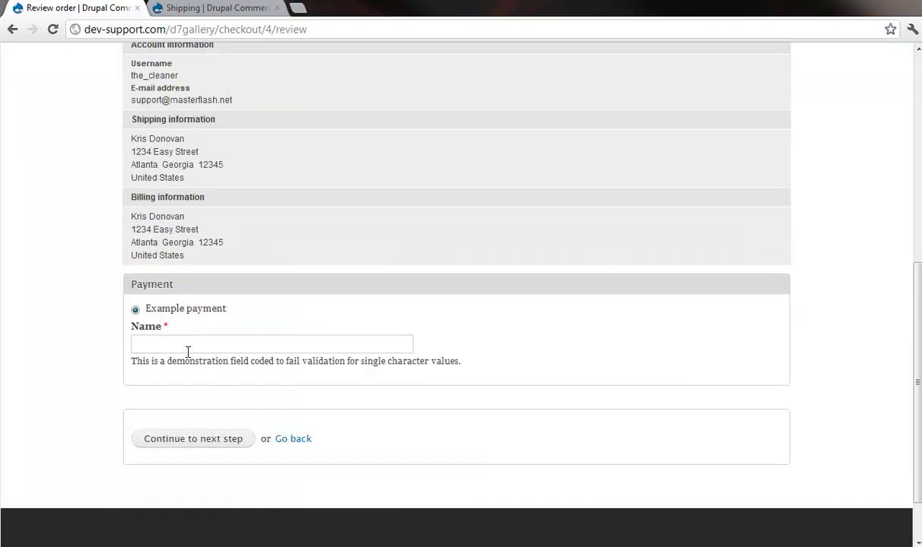
pyautogui.scroll(6, 275, 336)
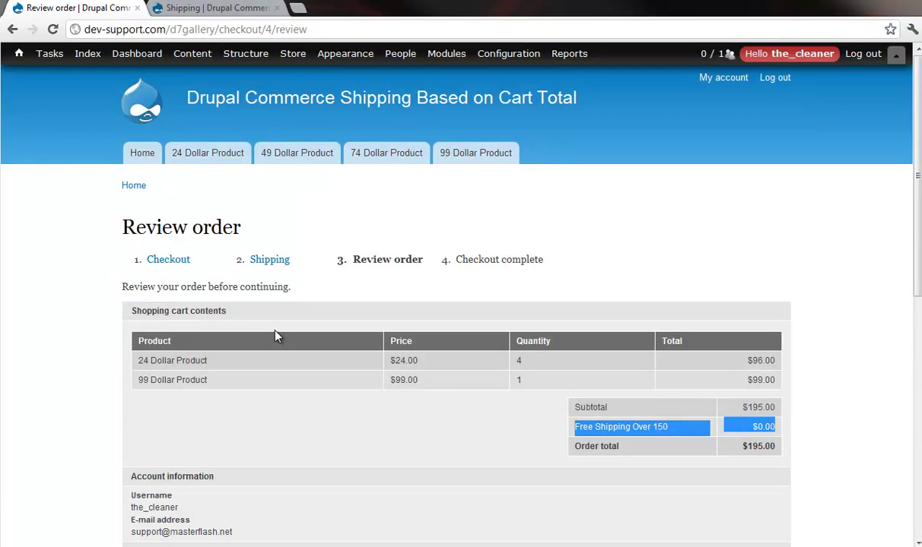
pyautogui.click(216, 104)
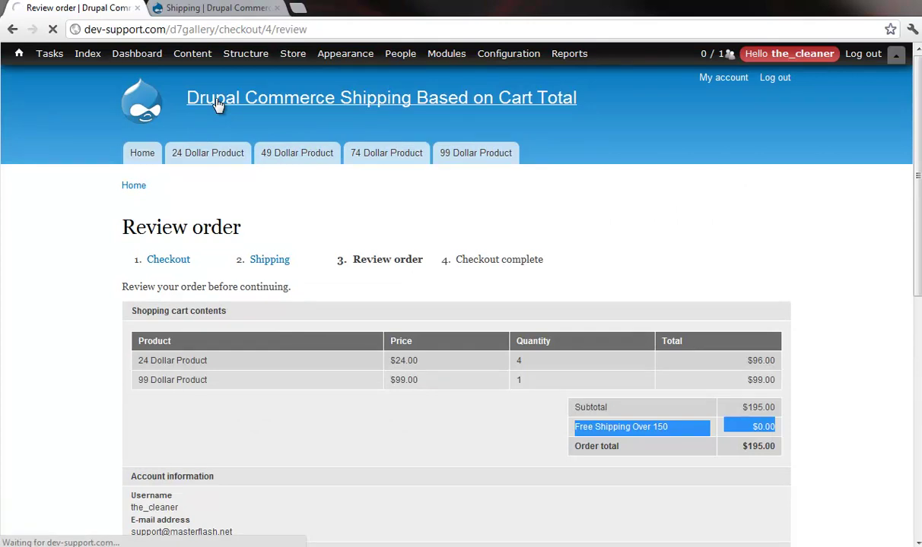